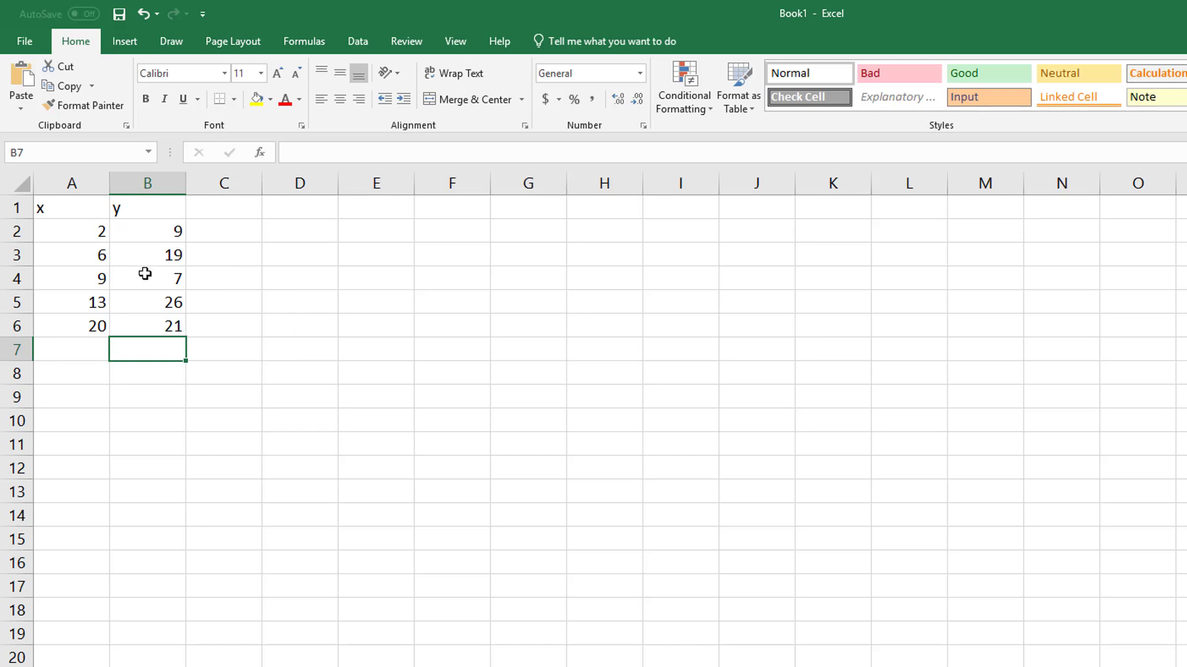
- Insert a plain scatter chart of the x and y data in A1:B6
drag(65, 206, 155, 311)
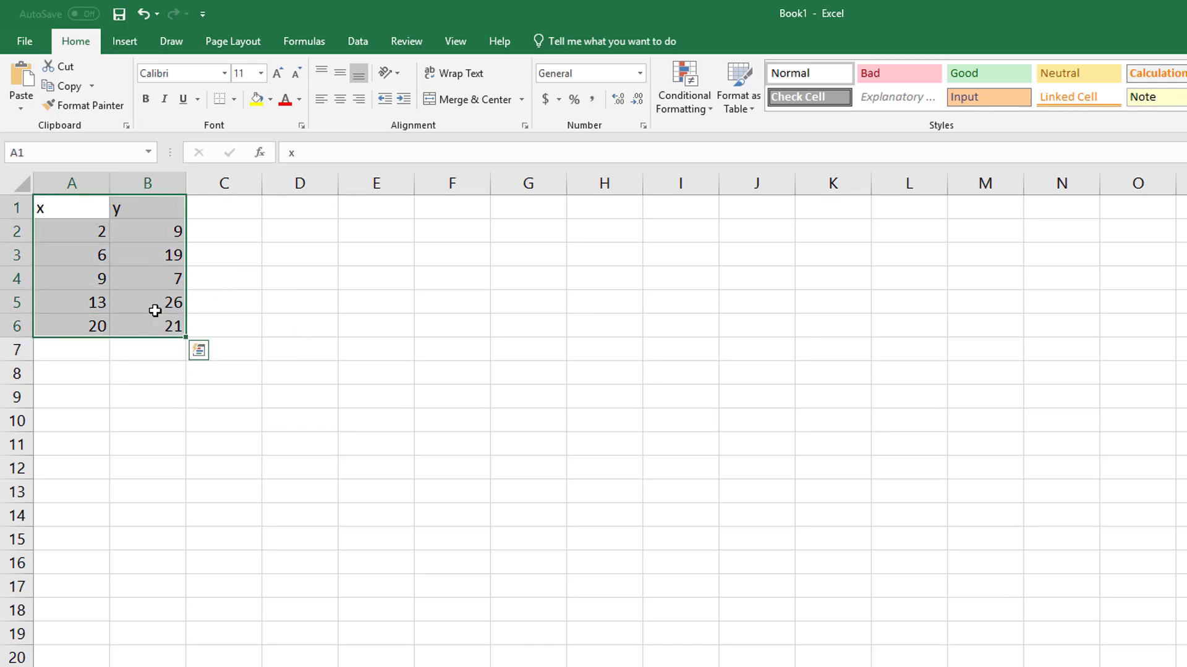
click(125, 41)
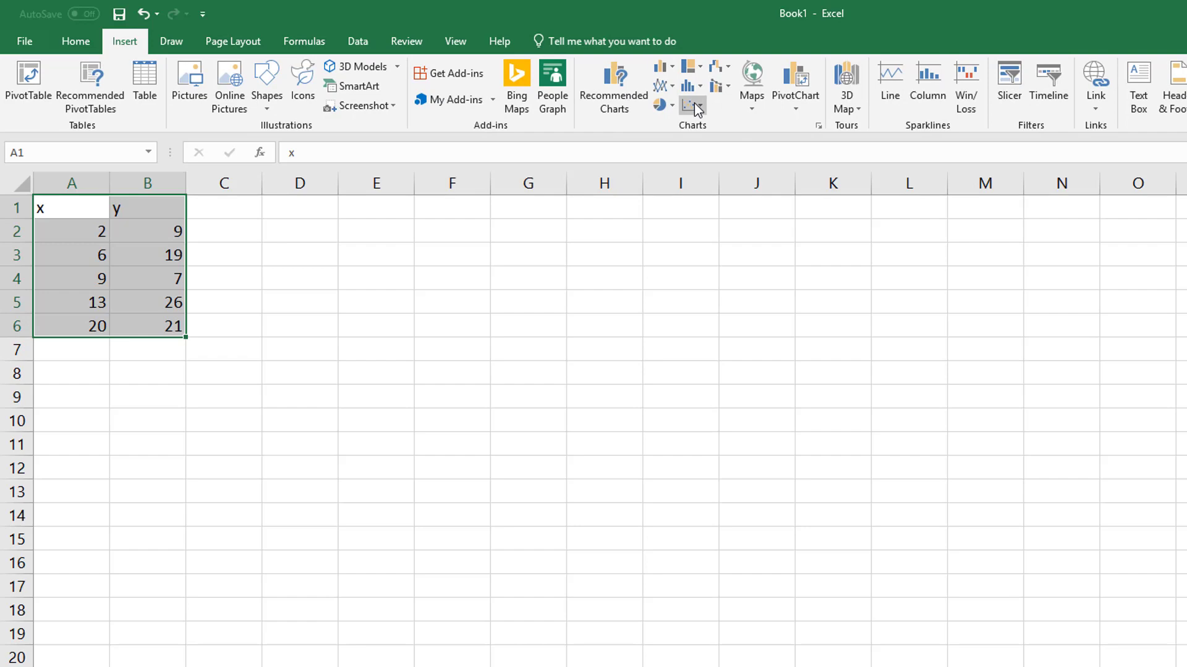
click(694, 107)
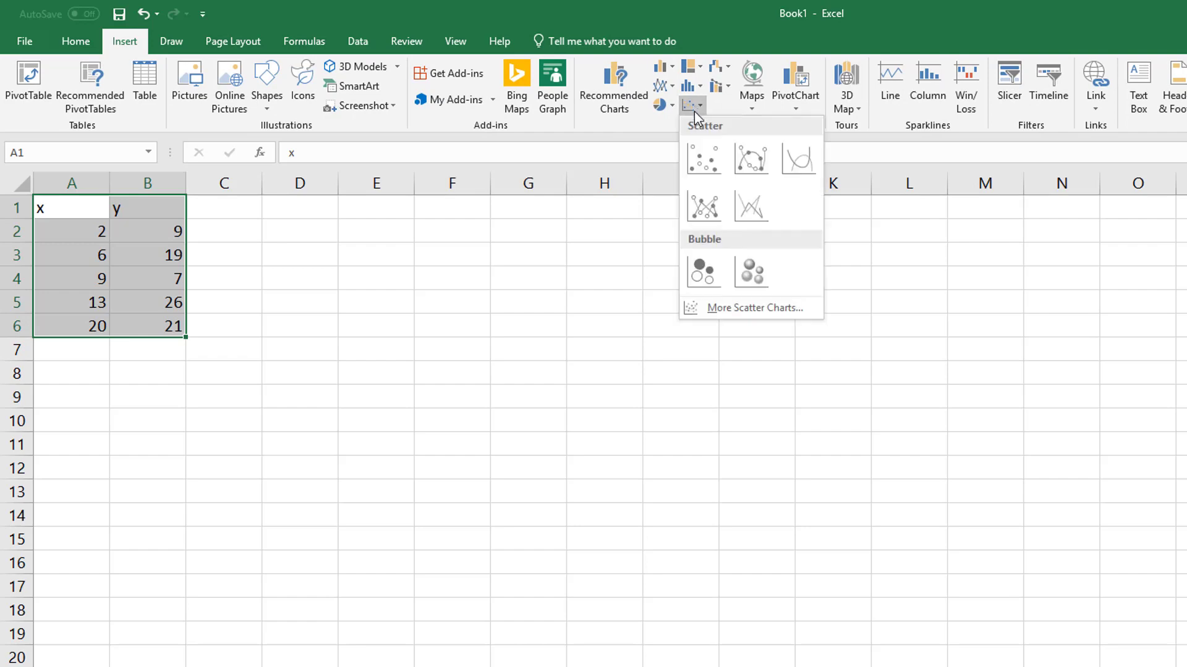
click(706, 159)
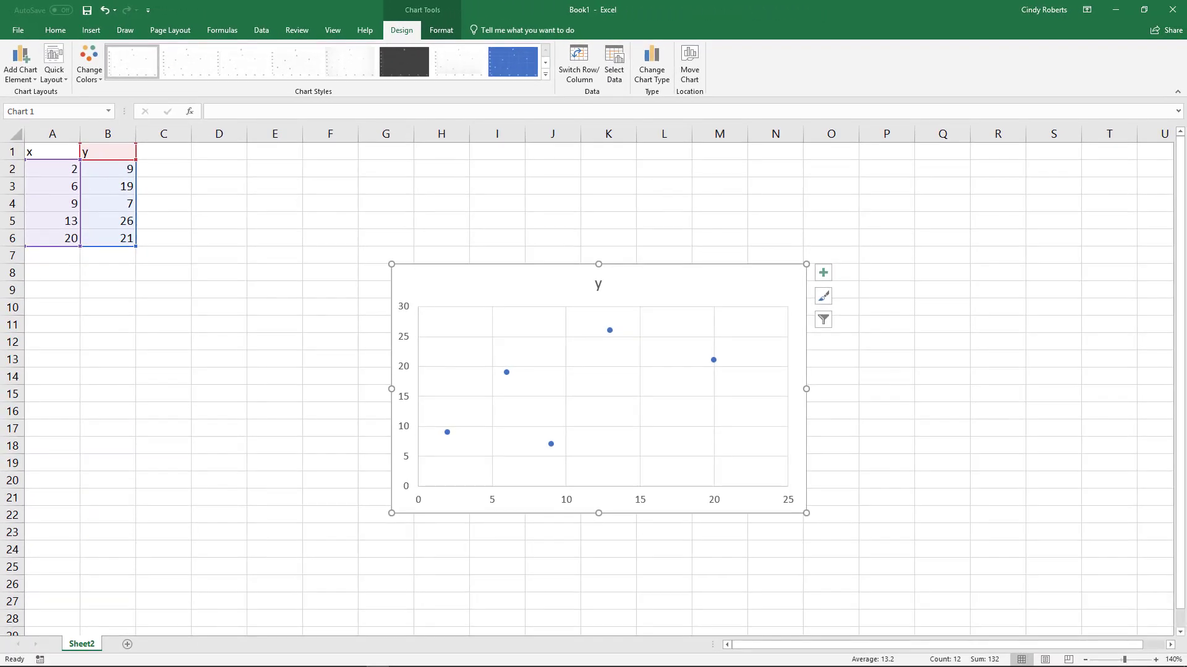
- Add a linear trendline to the scatter chart with its equation y = 0.7x + 9.4 displayed
drag(462, 282, 297, 220)
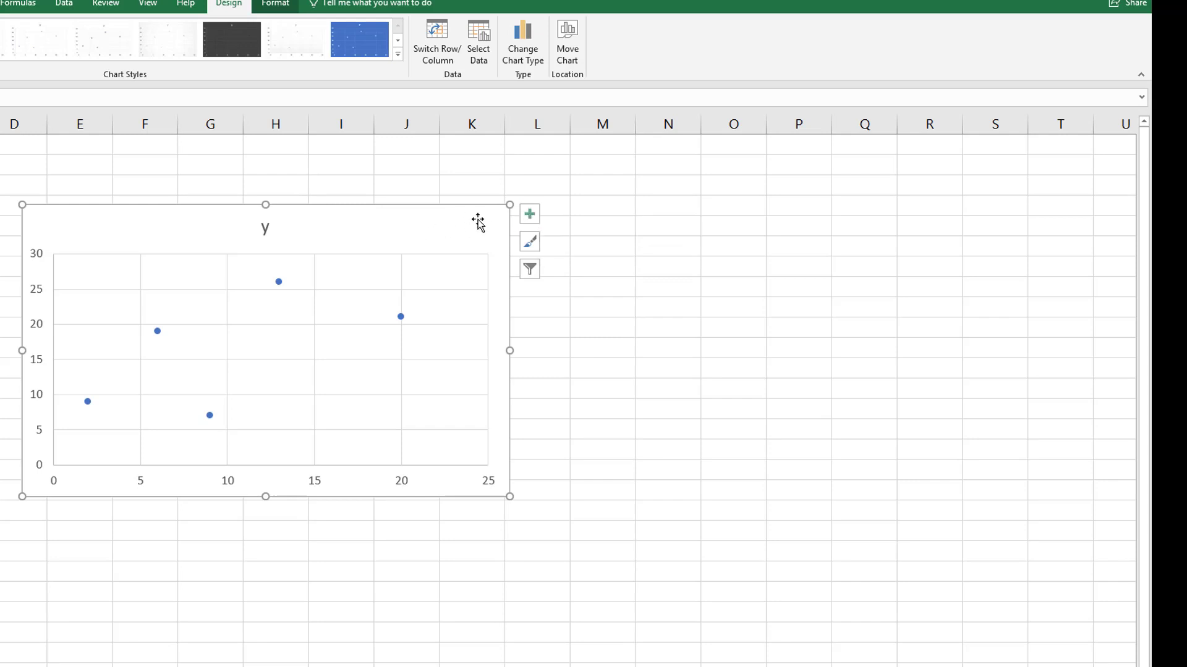
click(532, 218)
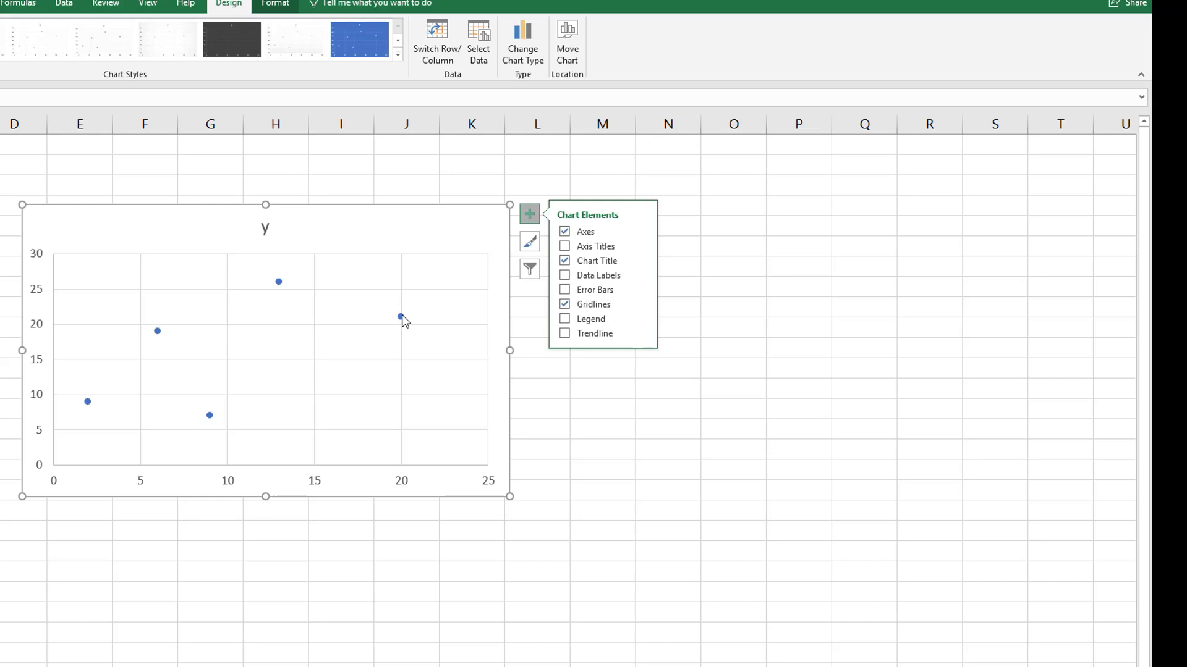
click(565, 333)
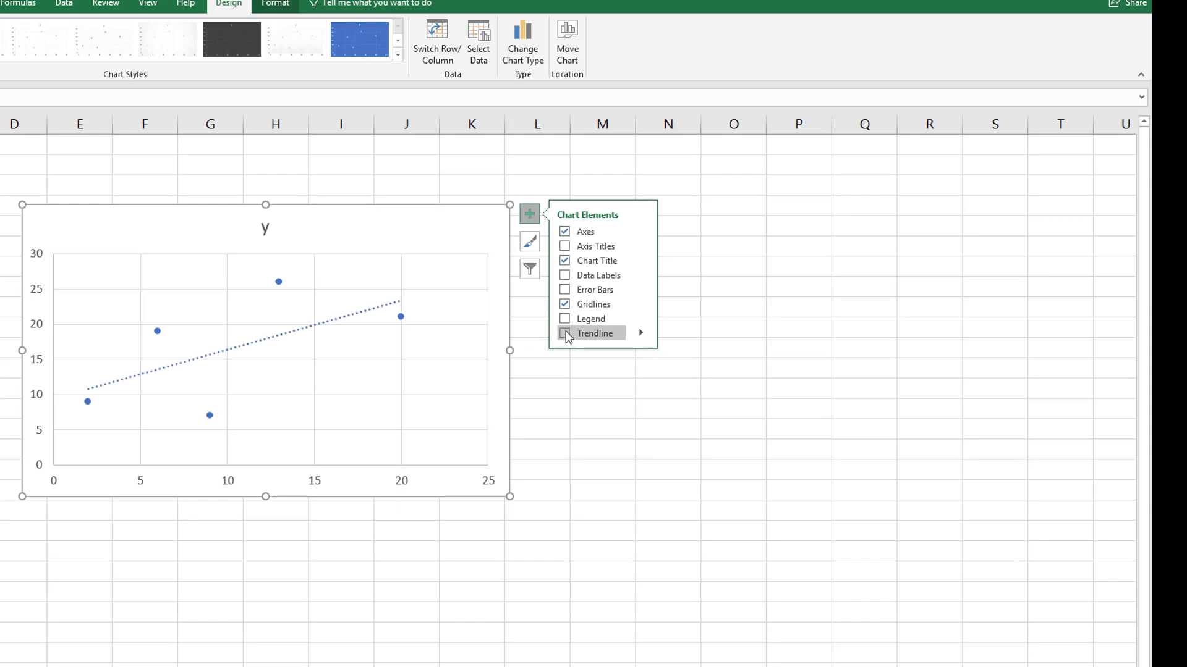
click(642, 333)
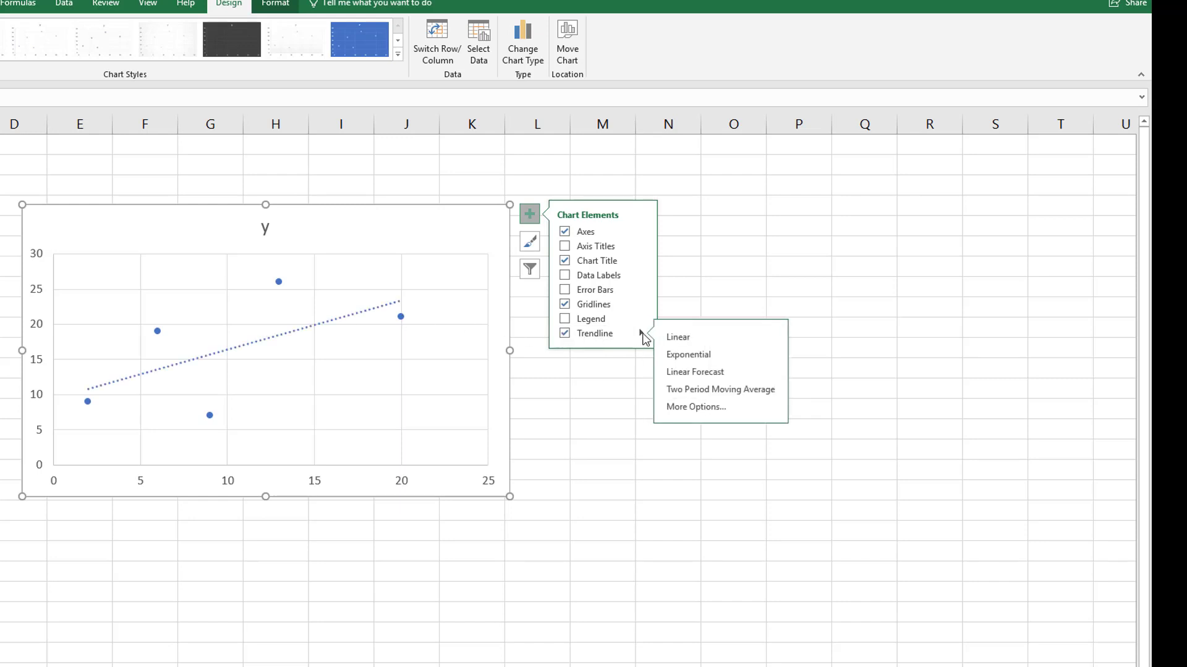
click(695, 406)
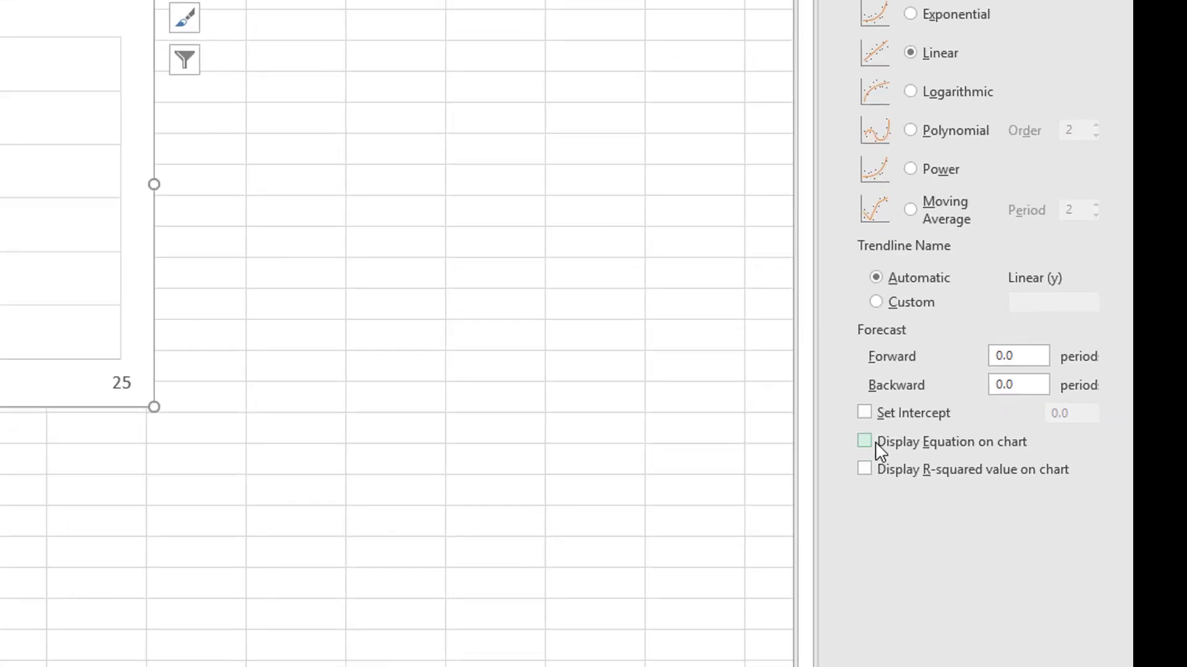
click(975, 519)
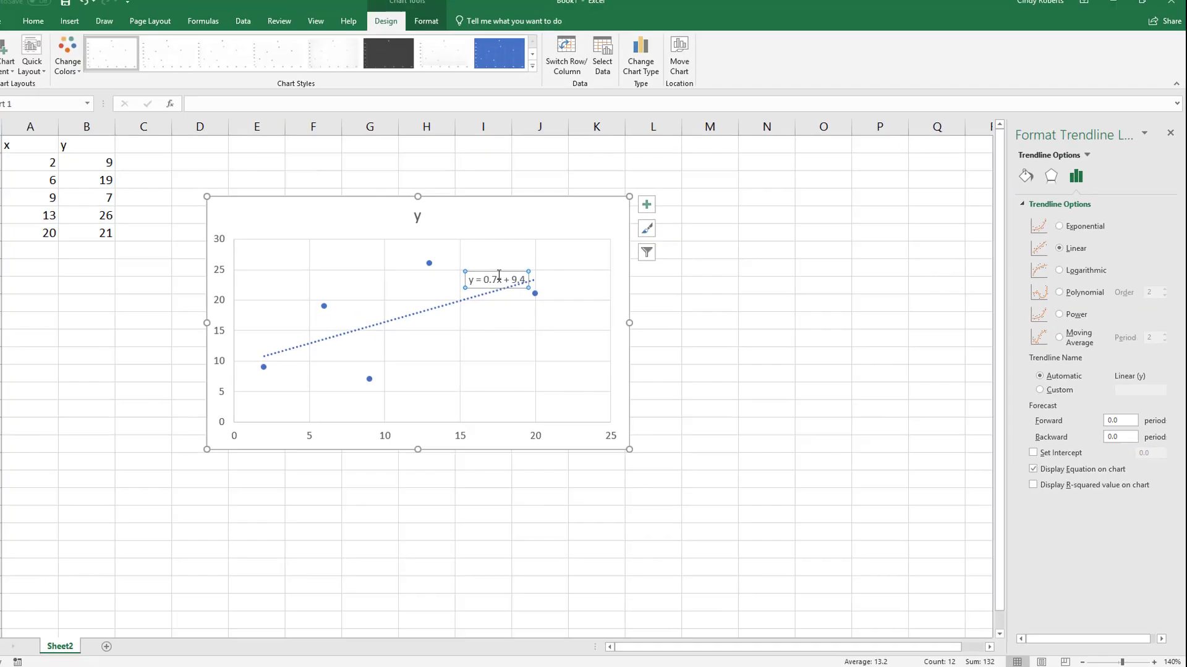
- Move the equation label up beside the chart title and nudge the chart up
click(512, 282)
drag(511, 281, 513, 226)
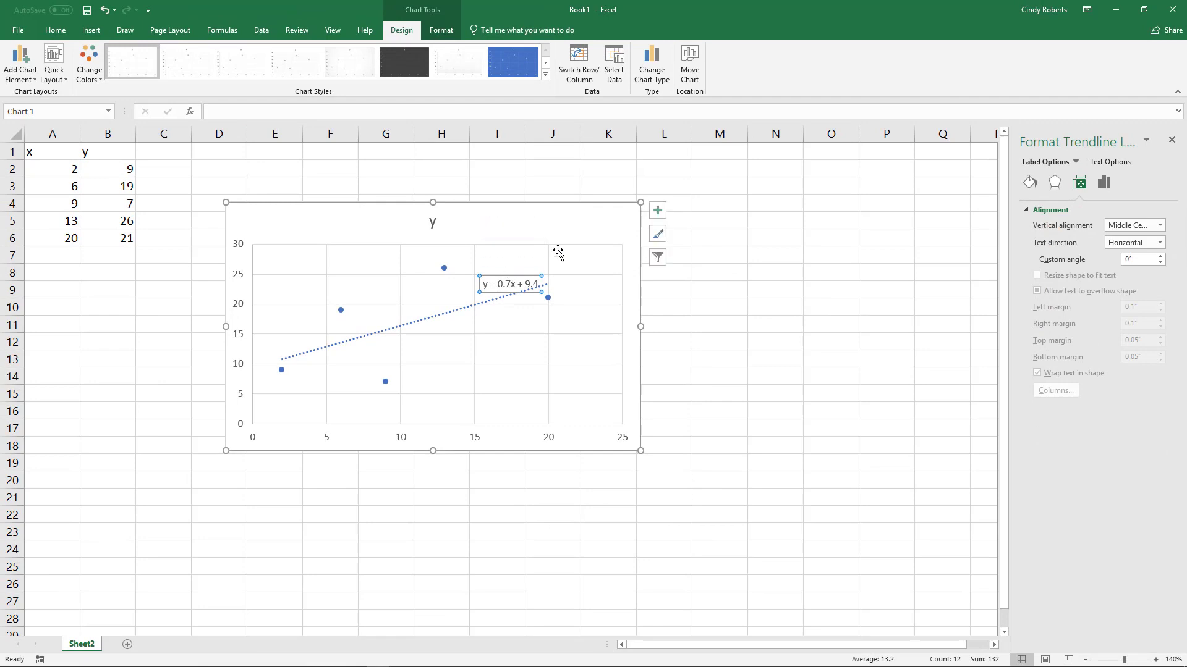
click(274, 228)
drag(275, 228, 274, 191)
- Start a Regression analysis from the Data Analysis tools with cell A9 active
click(53, 292)
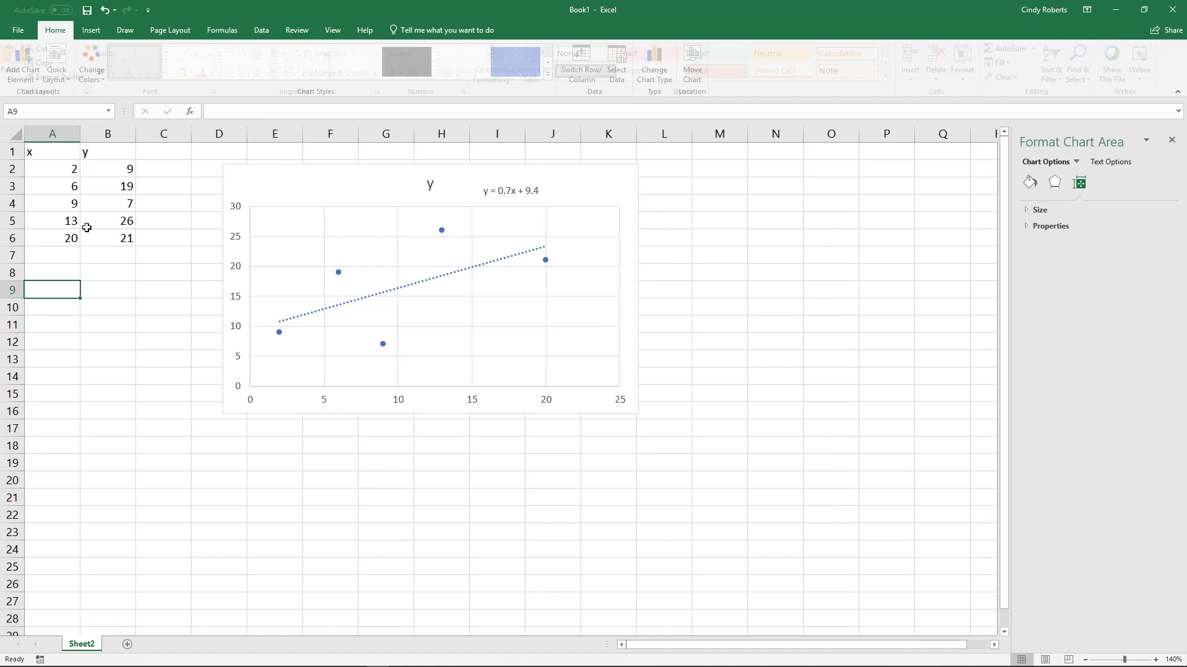
click(260, 30)
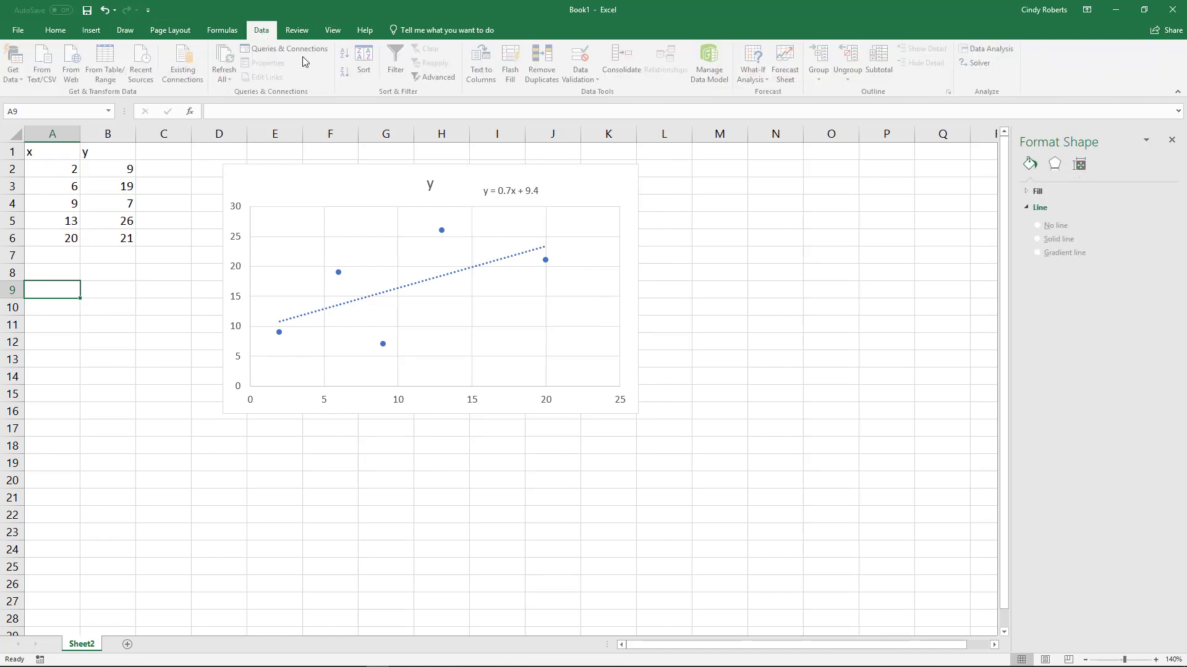
click(1003, 57)
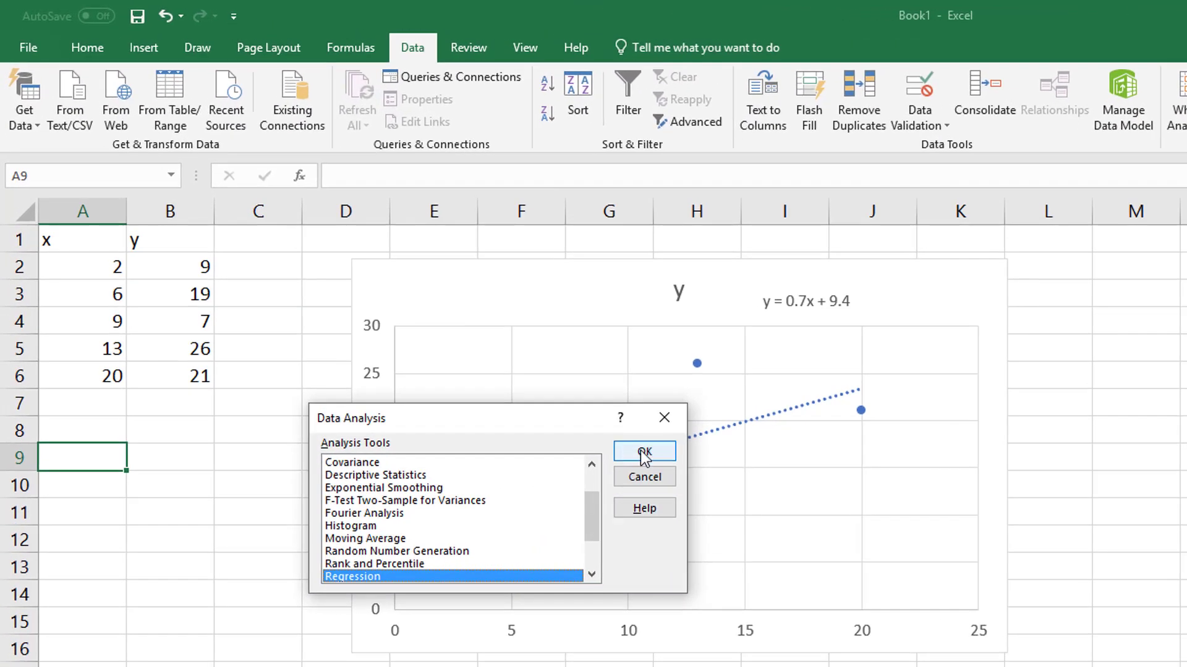
click(644, 455)
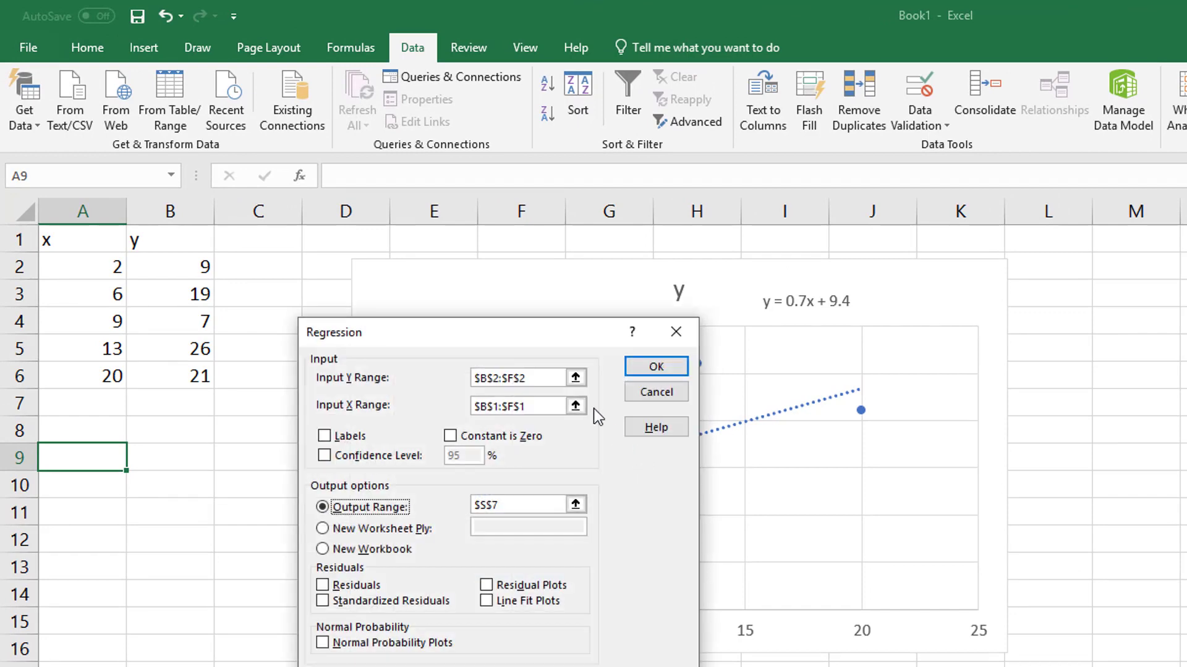
- Set the regression Input Y Range to B2:B6 and Input X Range to A2:A6
click(576, 378)
drag(103, 267, 95, 372)
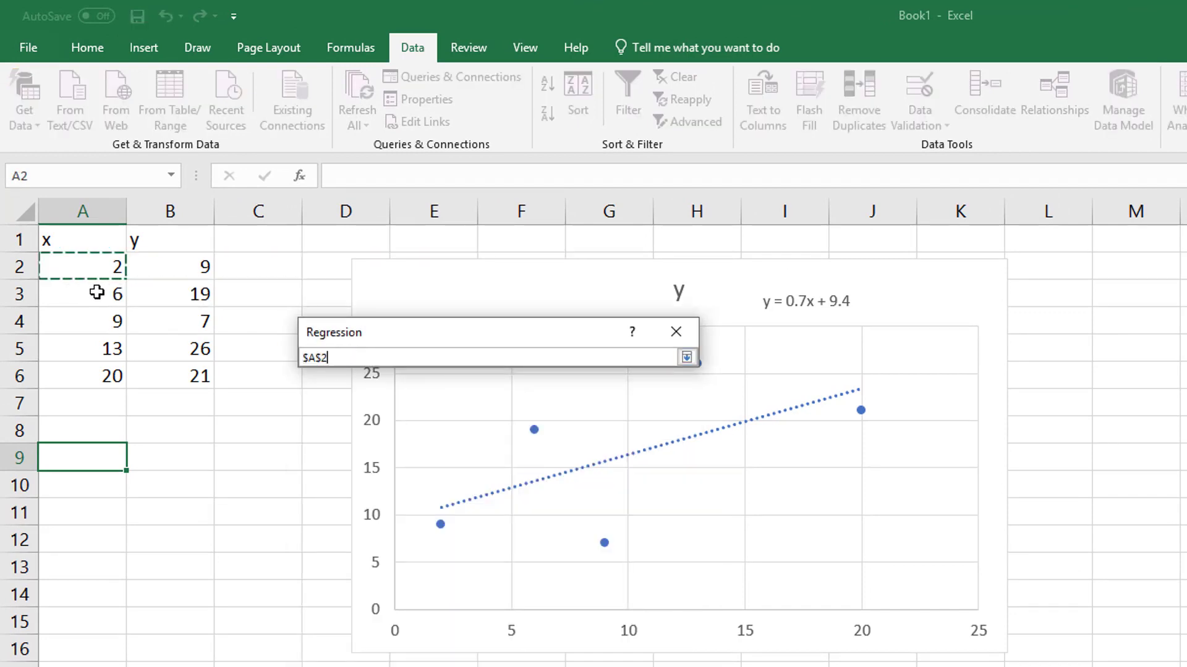
drag(193, 268, 197, 376)
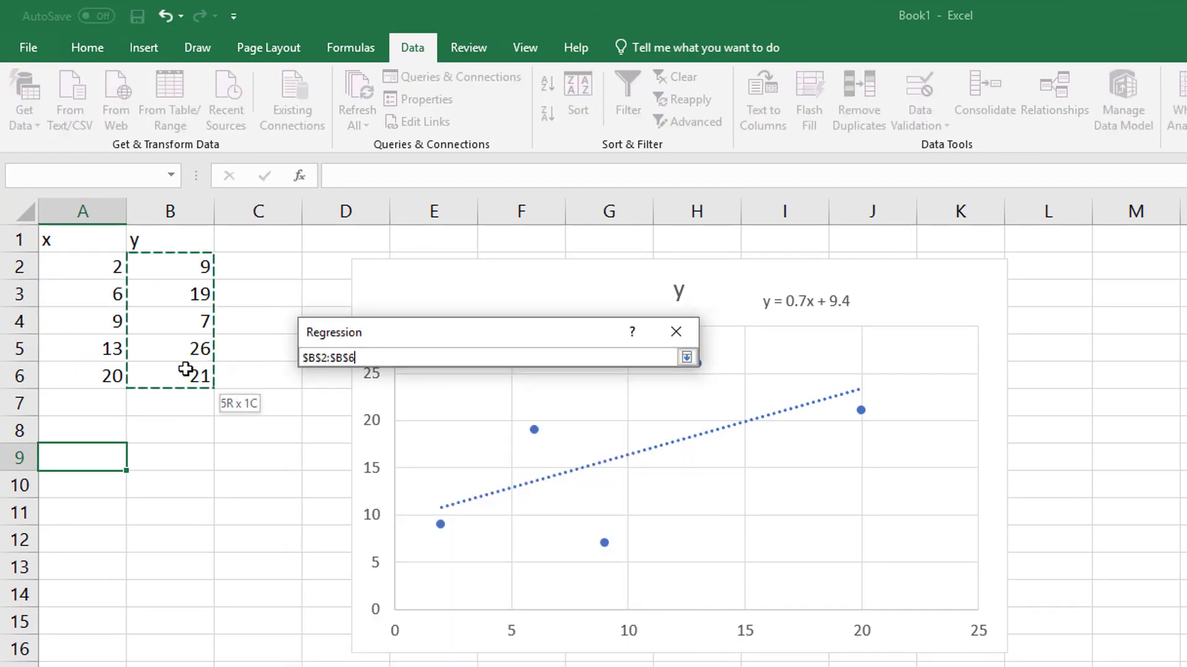
click(689, 357)
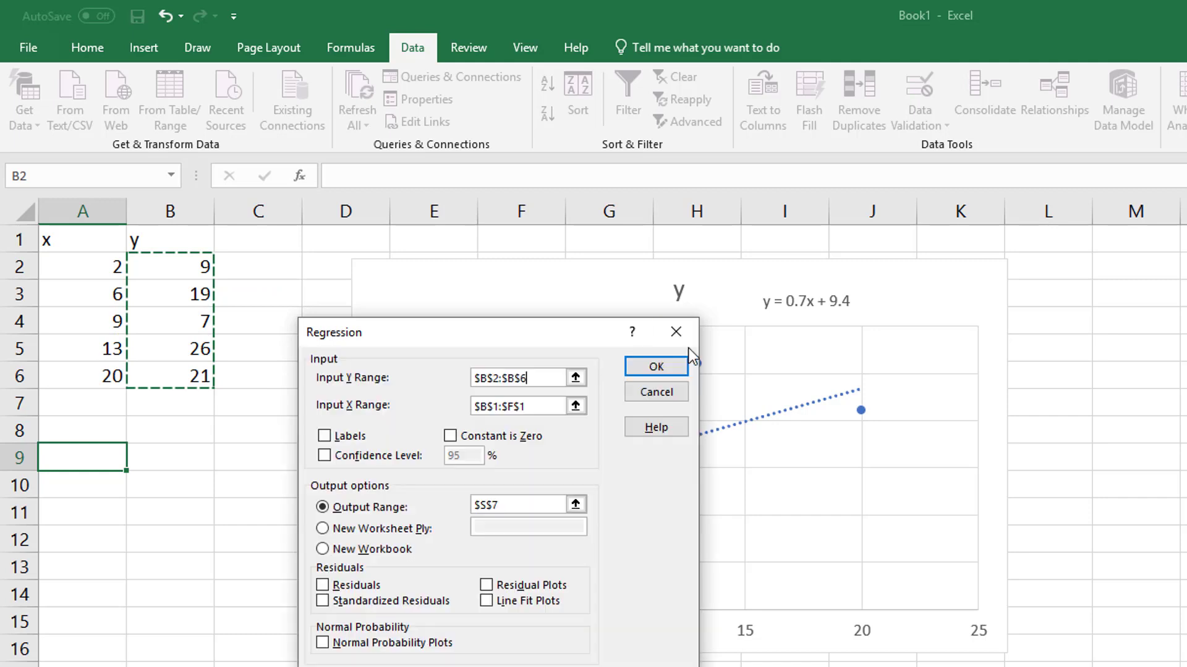
click(578, 403)
drag(60, 267, 67, 375)
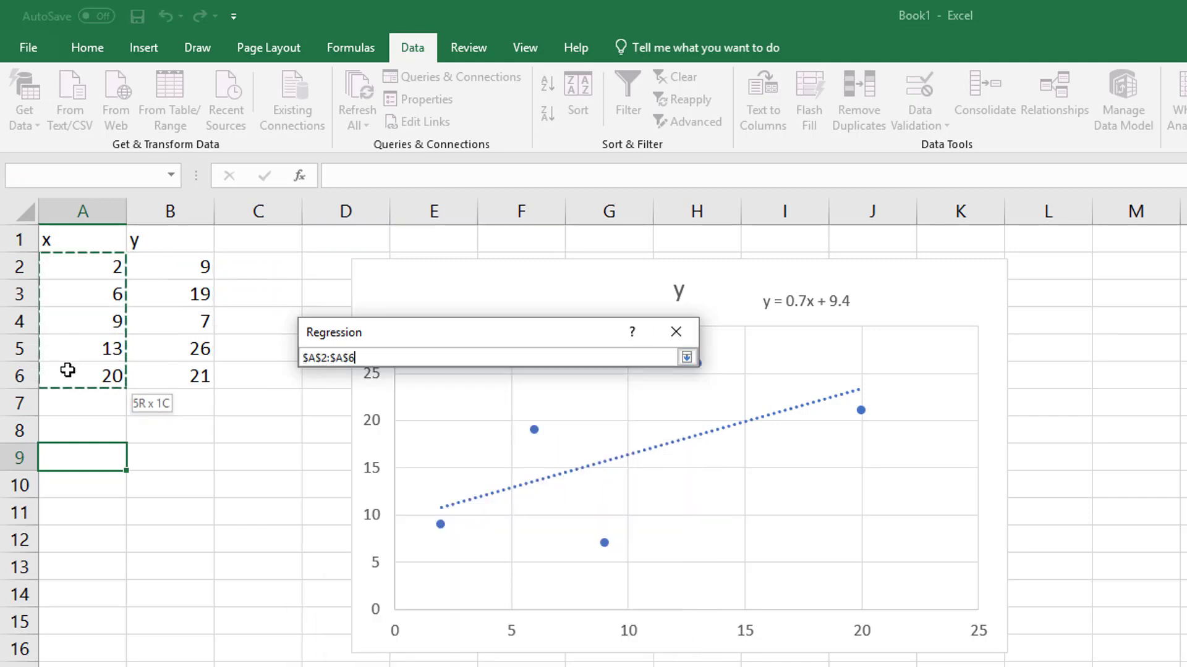
click(686, 359)
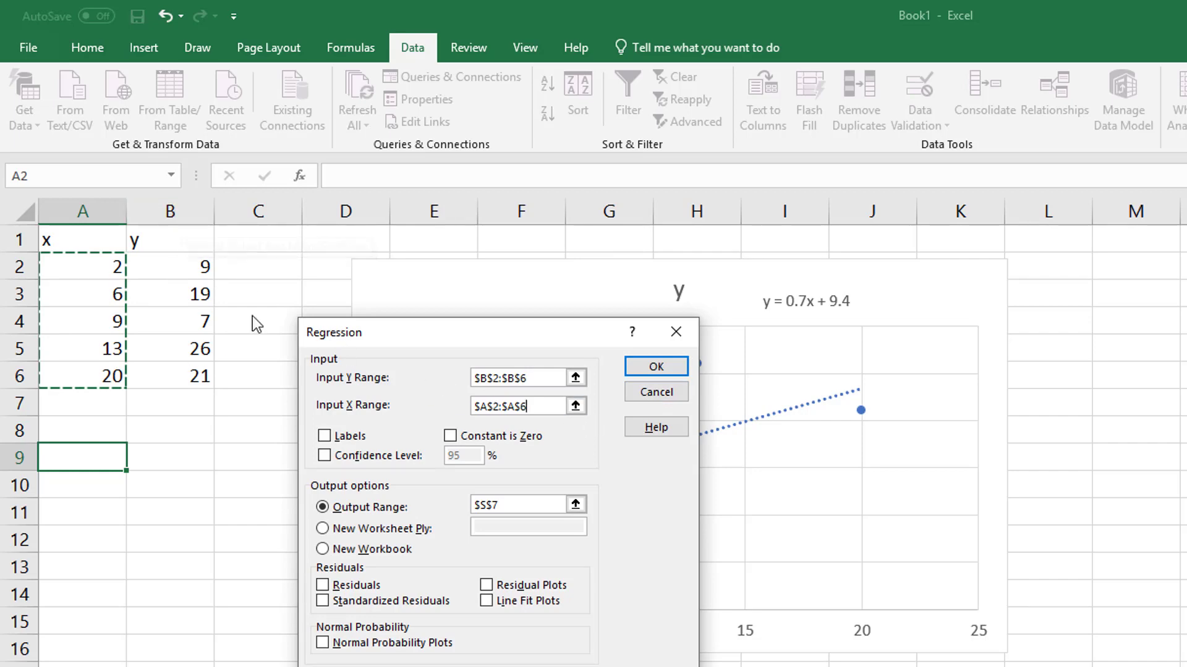
- Set the regression Output Range to cell A9
click(575, 505)
scroll(123, 556, right, 2)
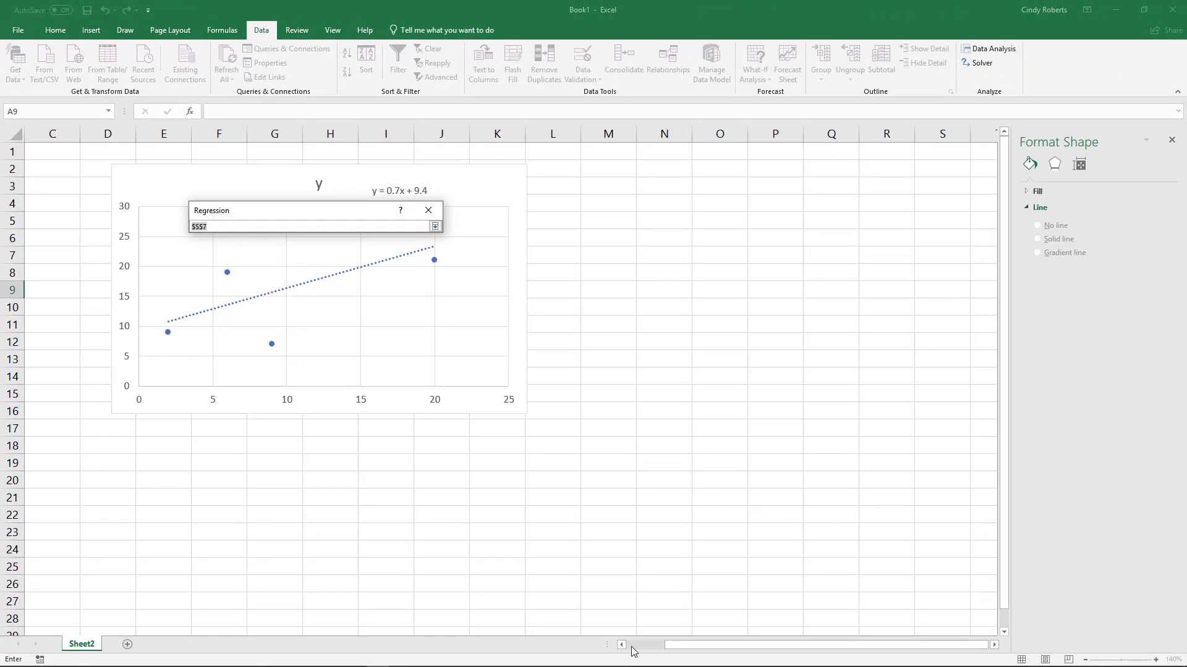
click(55, 291)
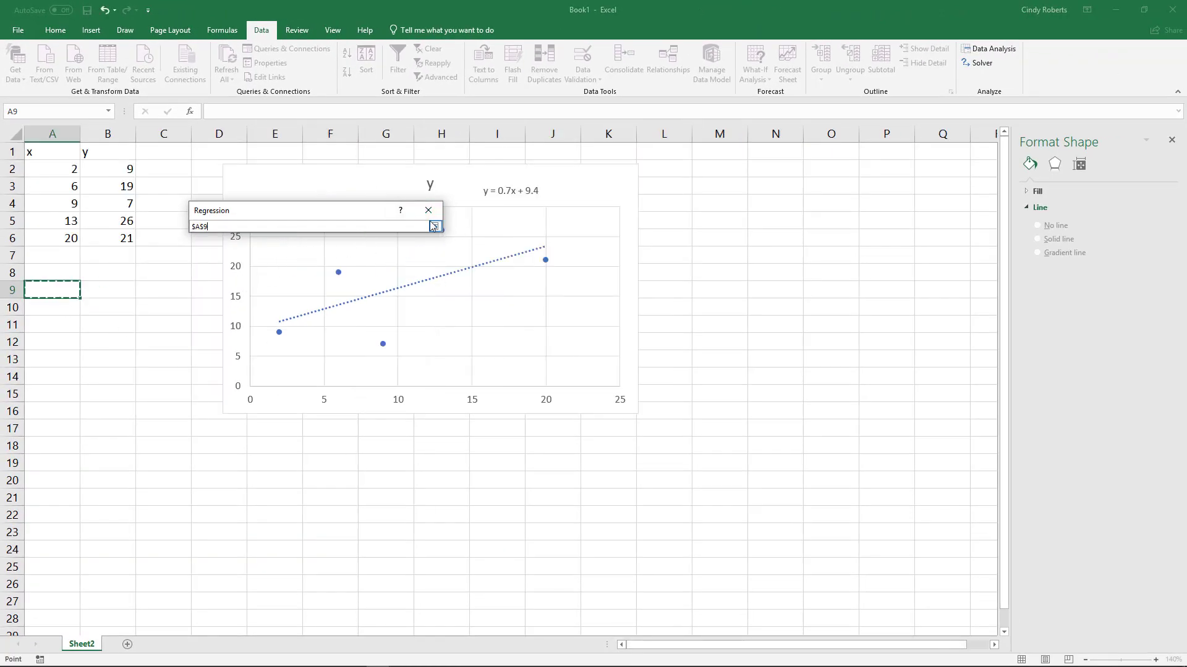
click(435, 230)
- Run the regression and move the chart to the right of the summary output
click(420, 233)
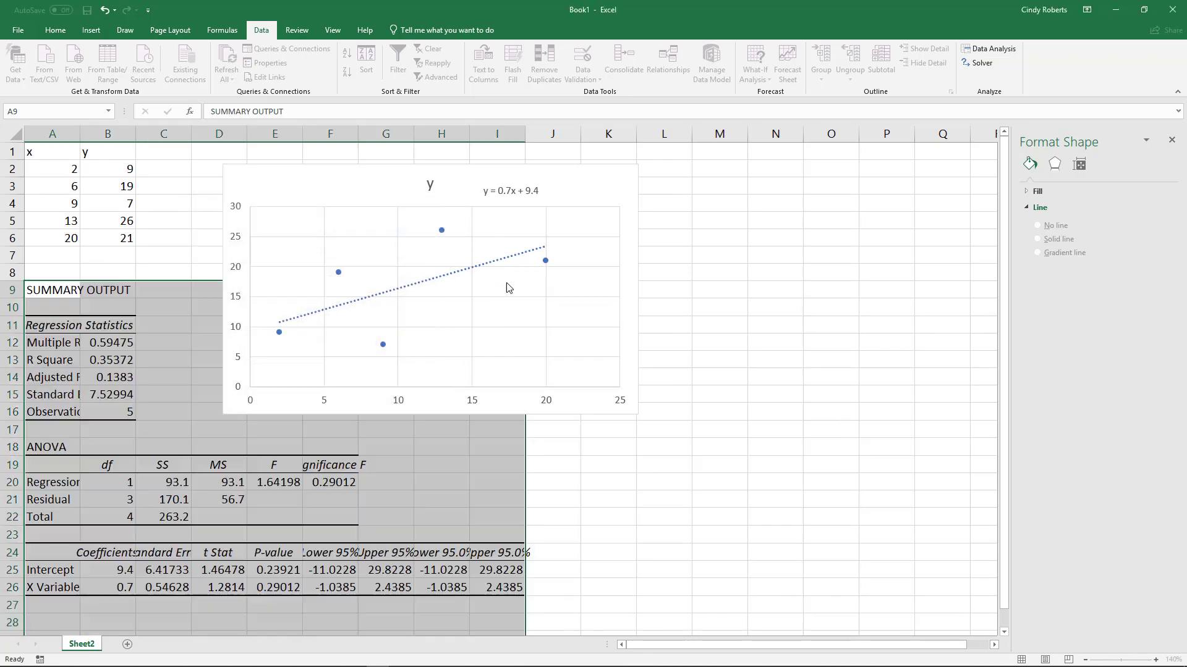
drag(364, 189, 481, 185)
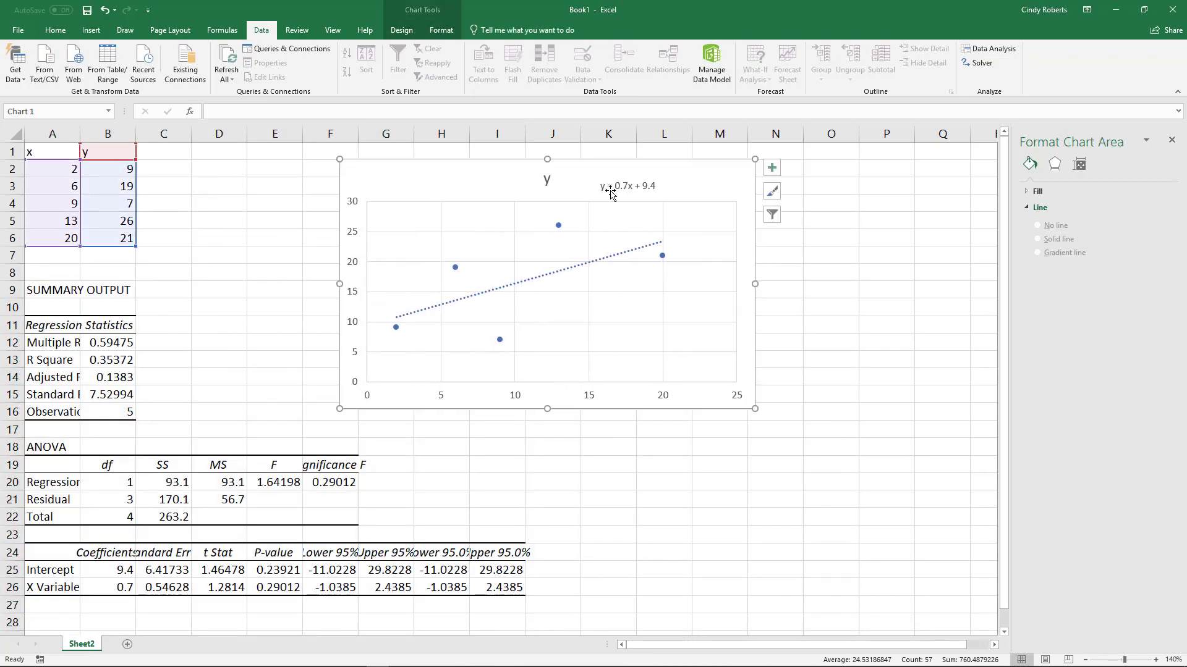
- Highlight the intercept 9.4 and slope 0.7 coefficient cells in yellow
drag(118, 570, 119, 587)
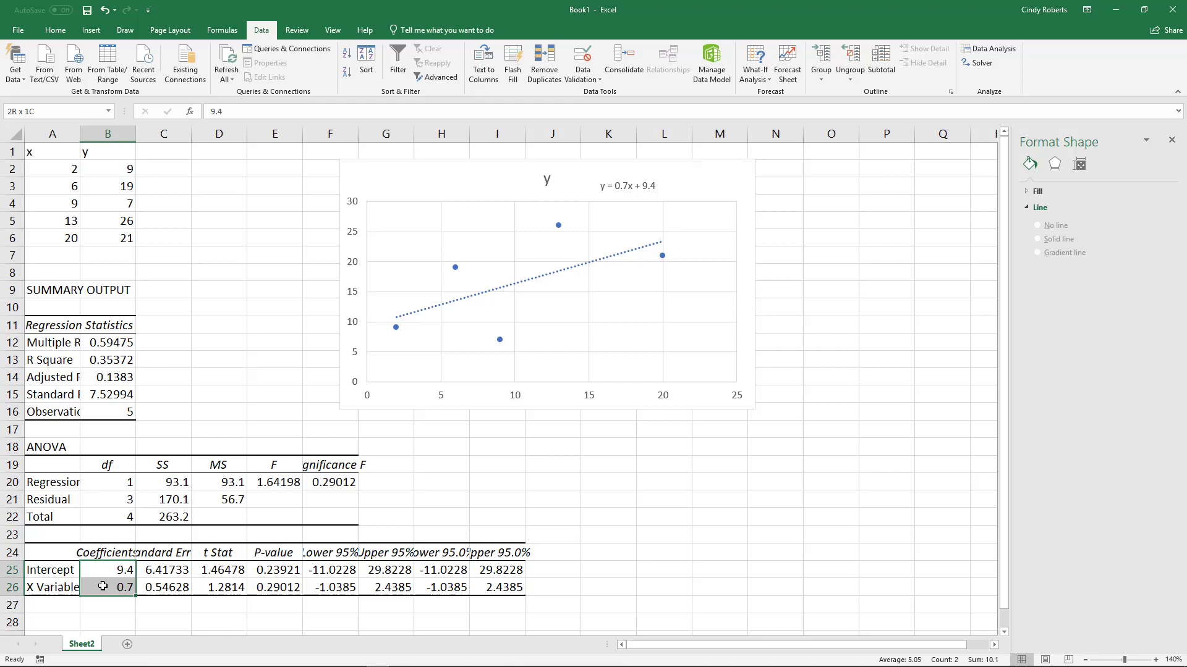
click(55, 30)
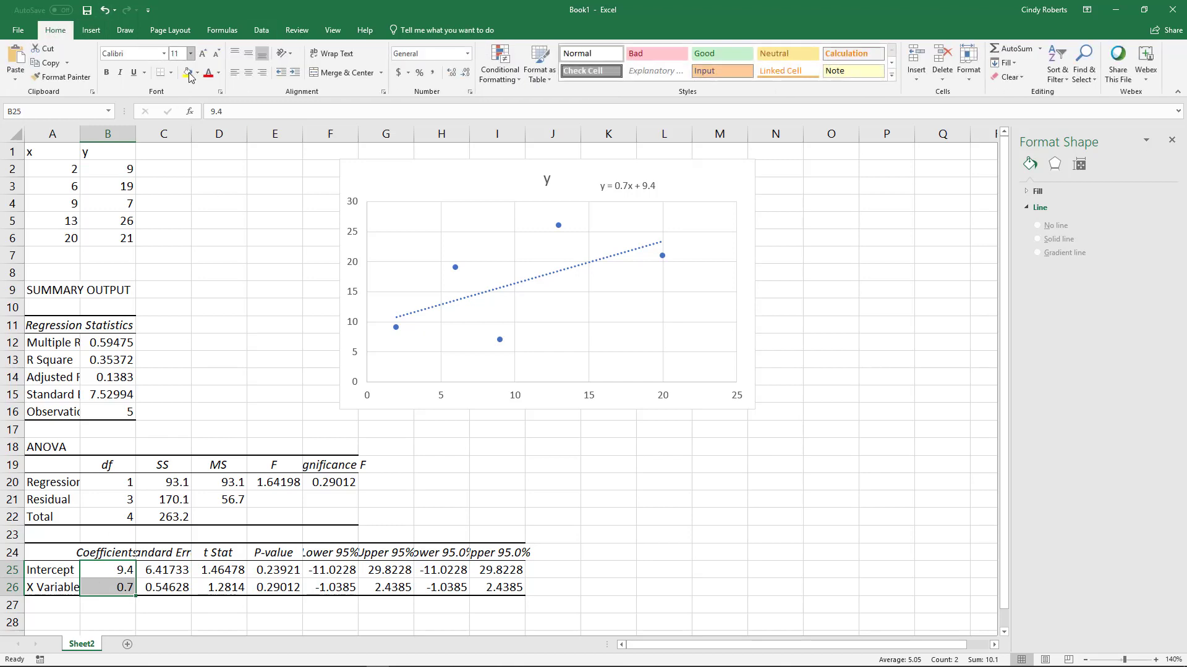
click(188, 72)
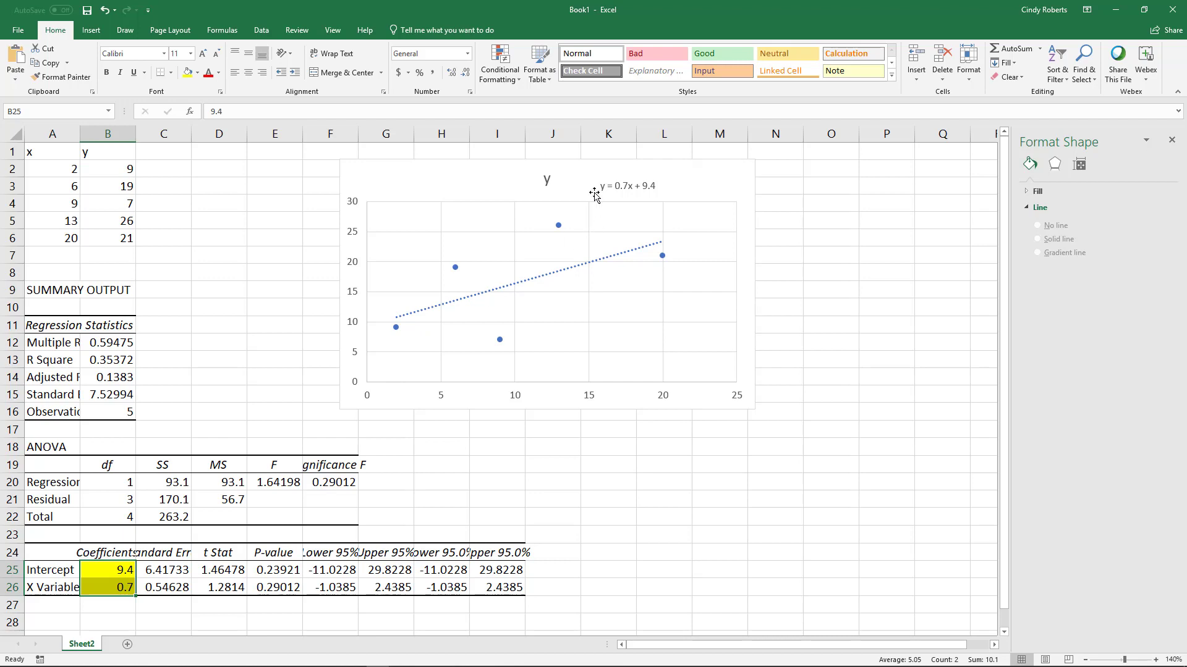
click(112, 588)
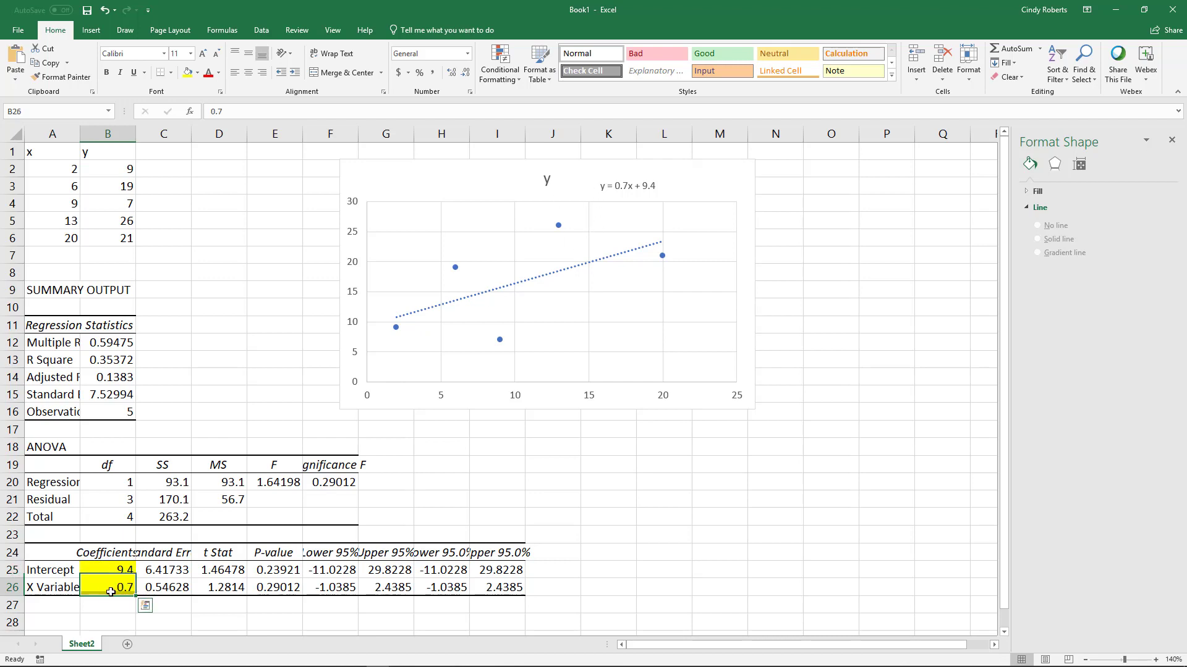
click(490, 445)
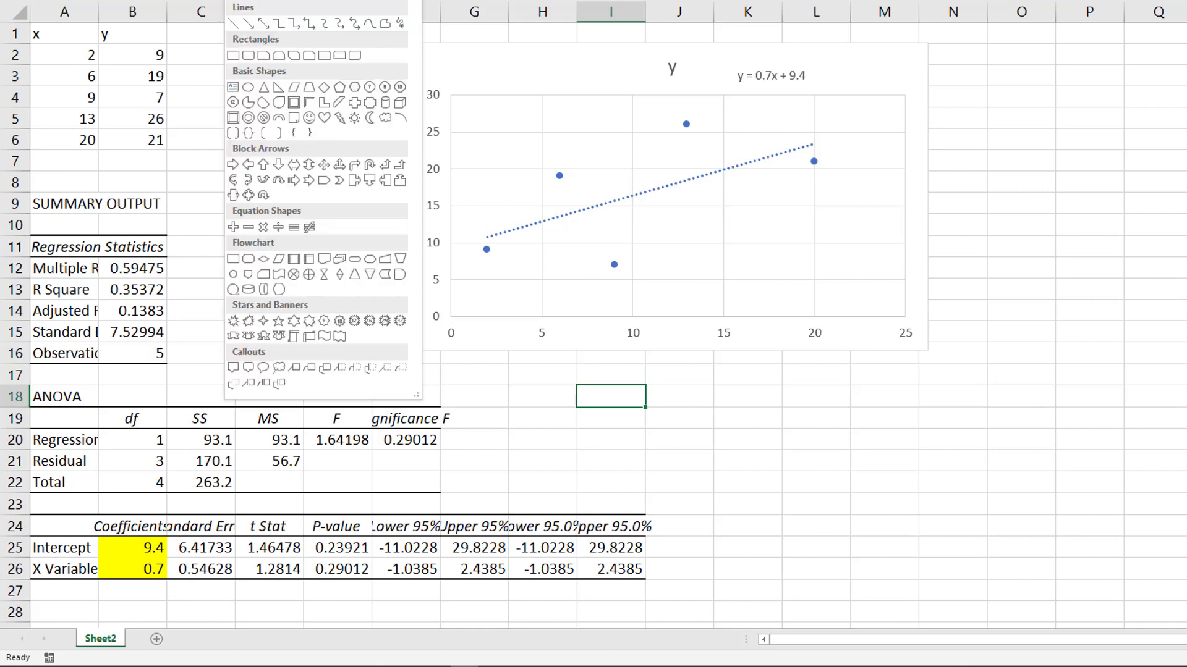
- Draw a text box below the chart and insert an equation into it
click(232, 87)
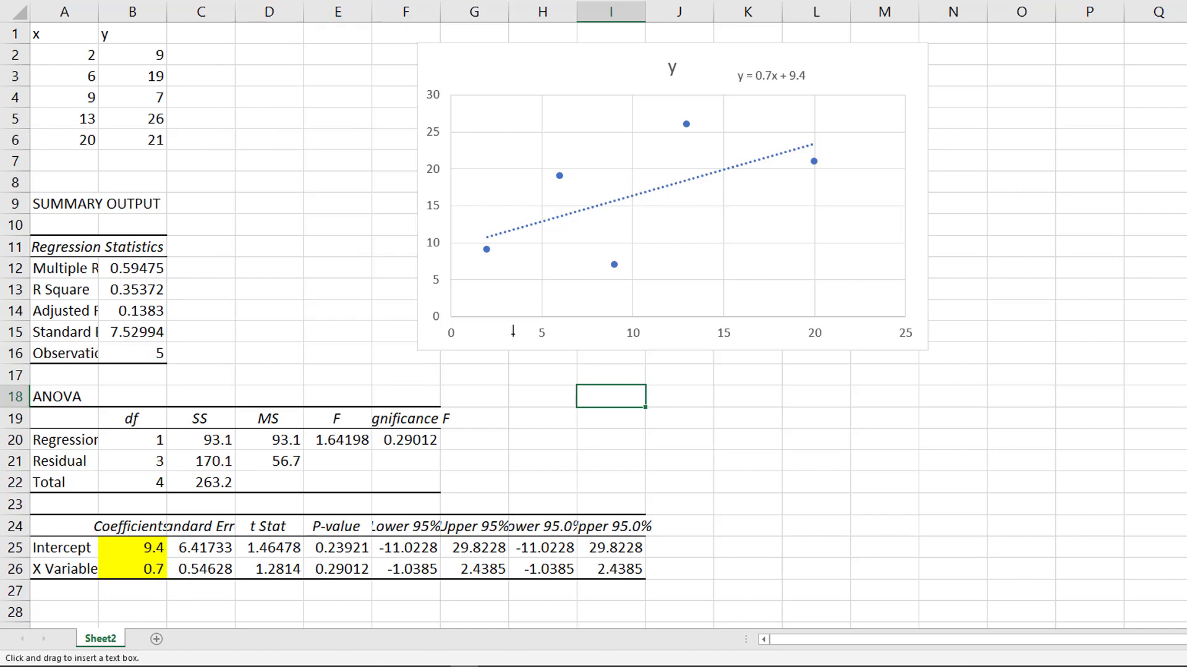
drag(521, 378, 809, 463)
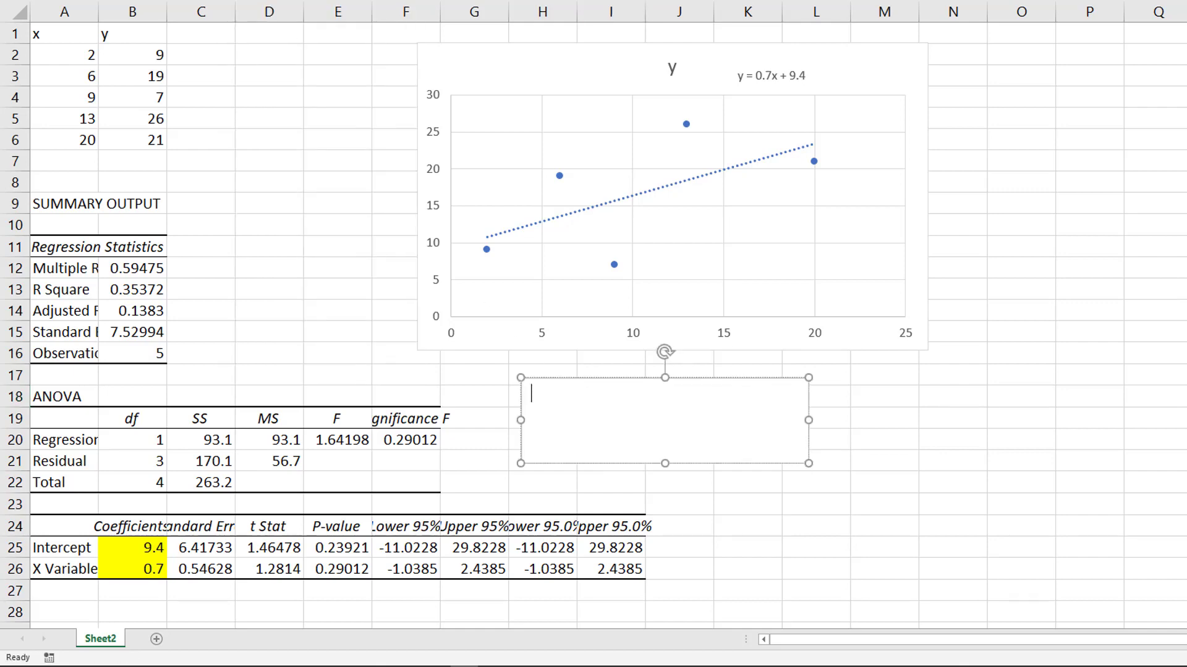
key(alt+equal)
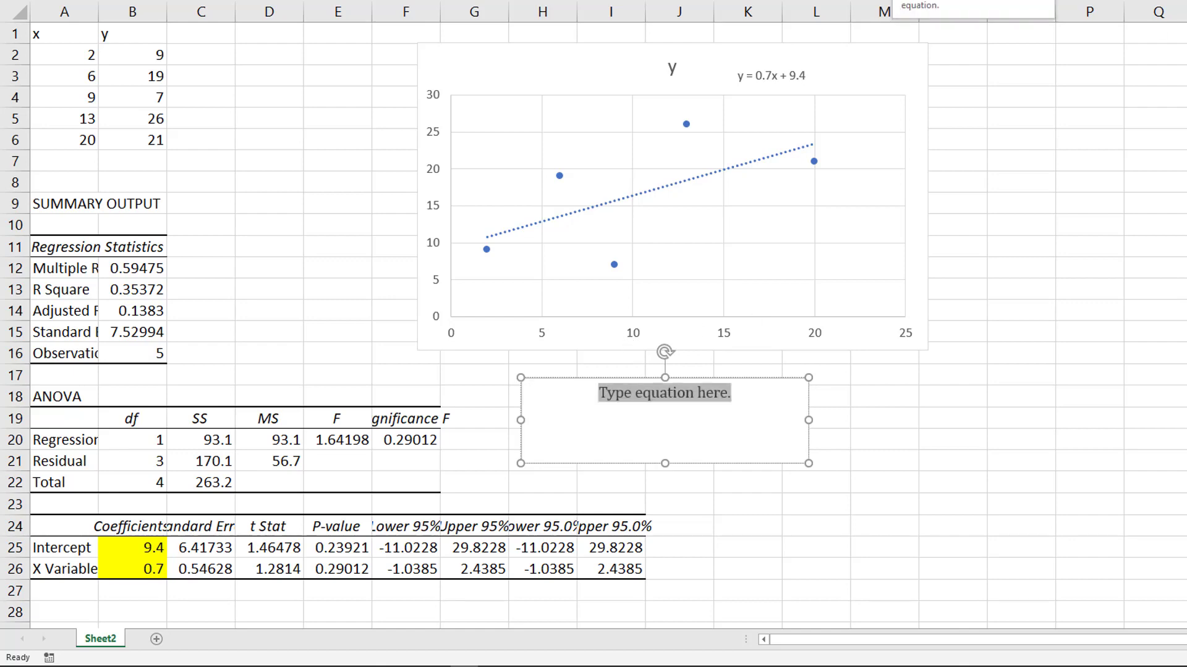
- Write the regression equation ŷ = 0.7x + 9.4 with a hat accent over y
click(927, 10)
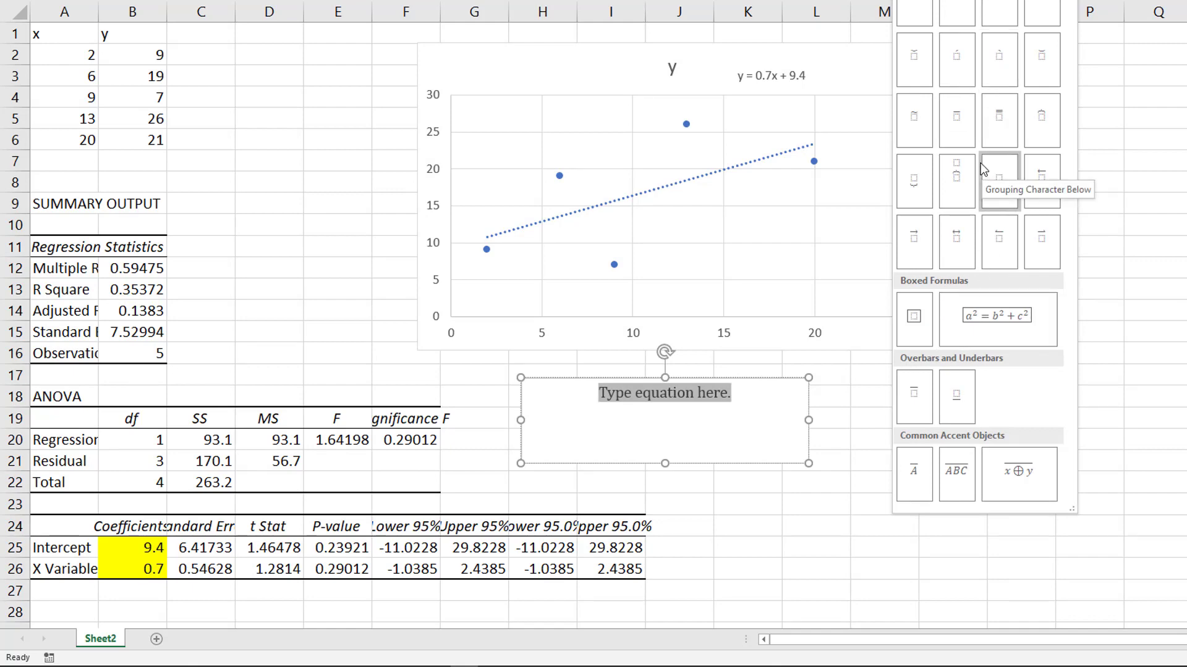
click(1034, 13)
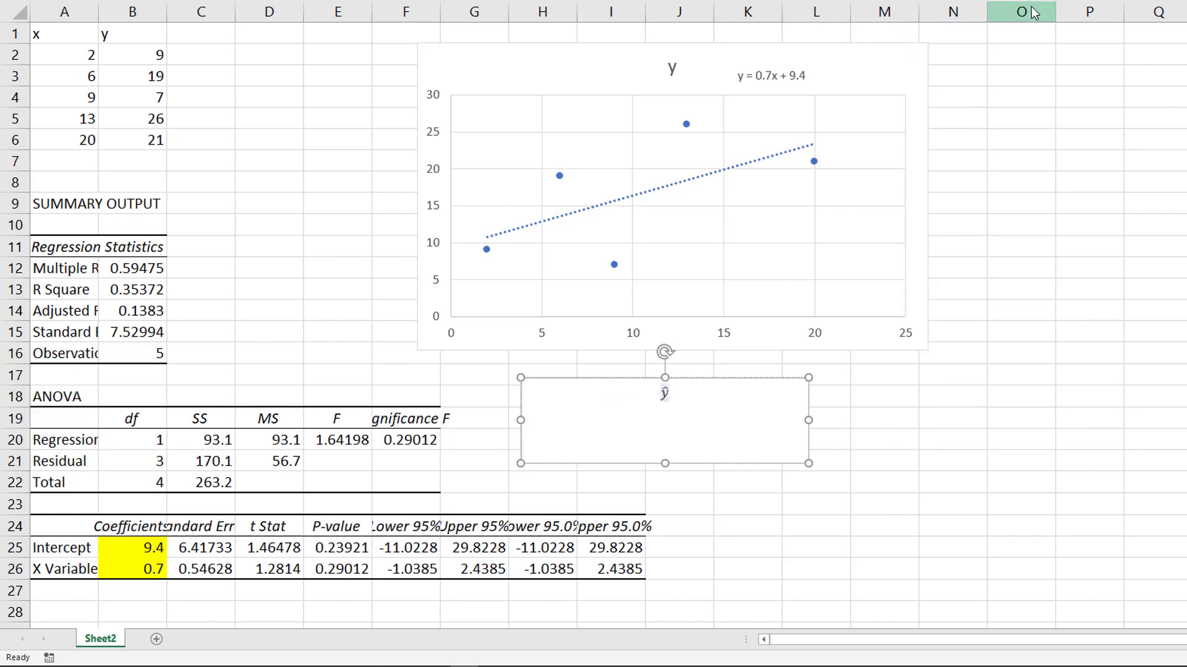
text( =)
text( 0.7x )
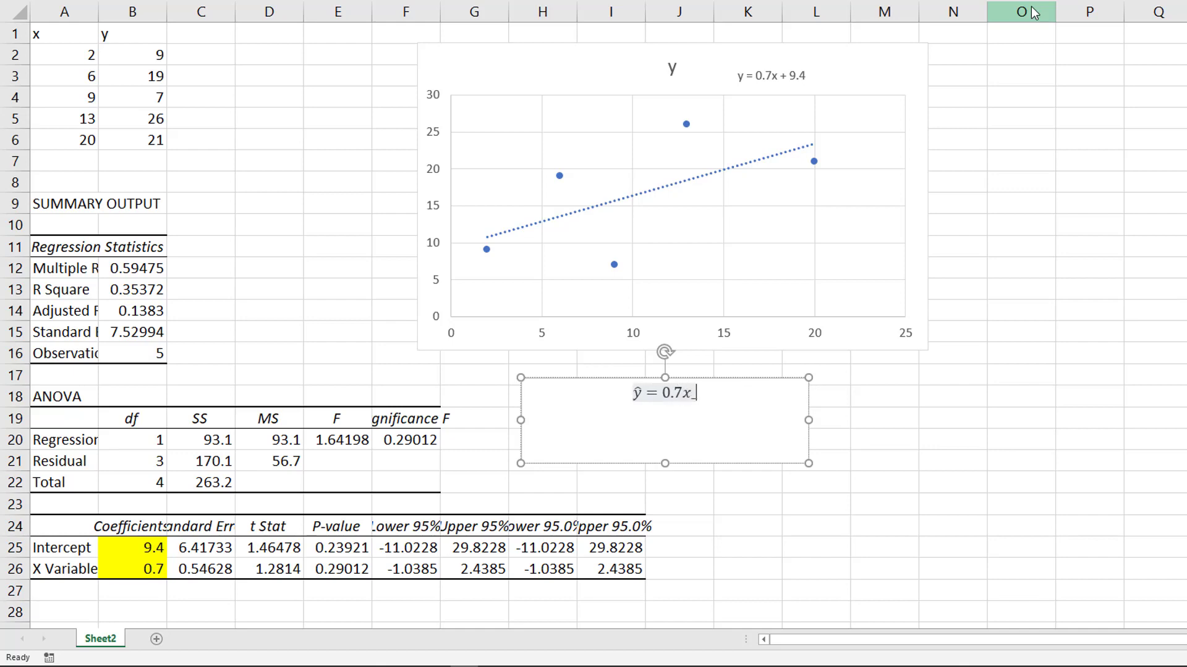
text(9)
key(BackSpace)
key(BackSpace)
key(BackSpace)
text(+ 9.4)
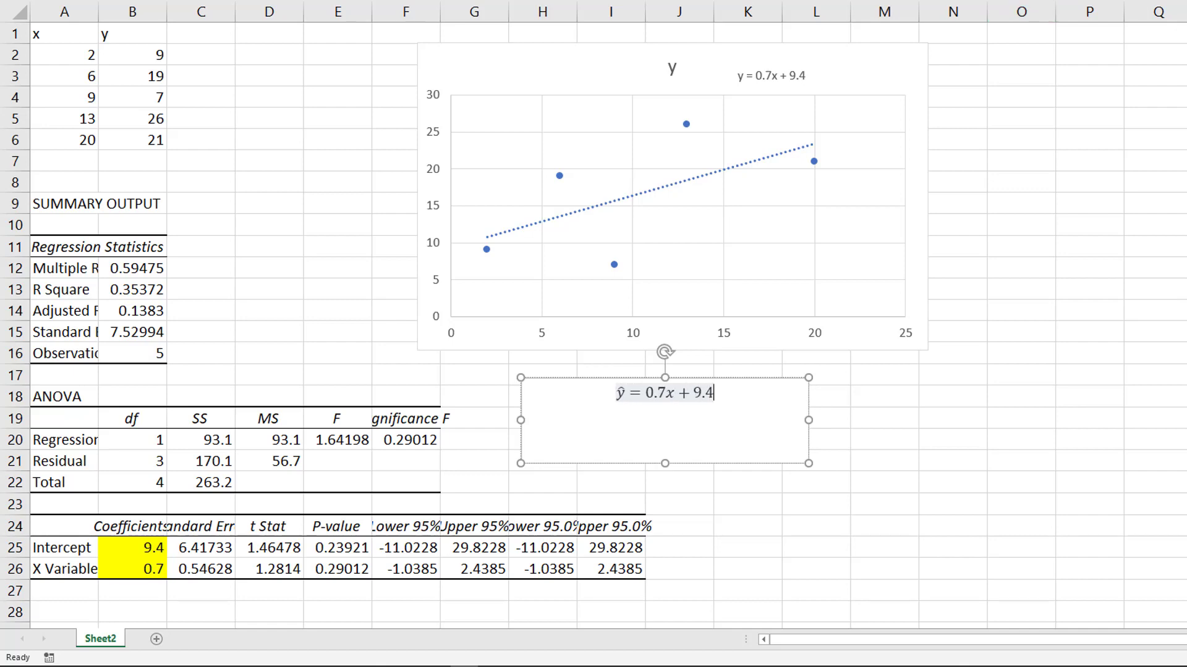
click(883, 398)
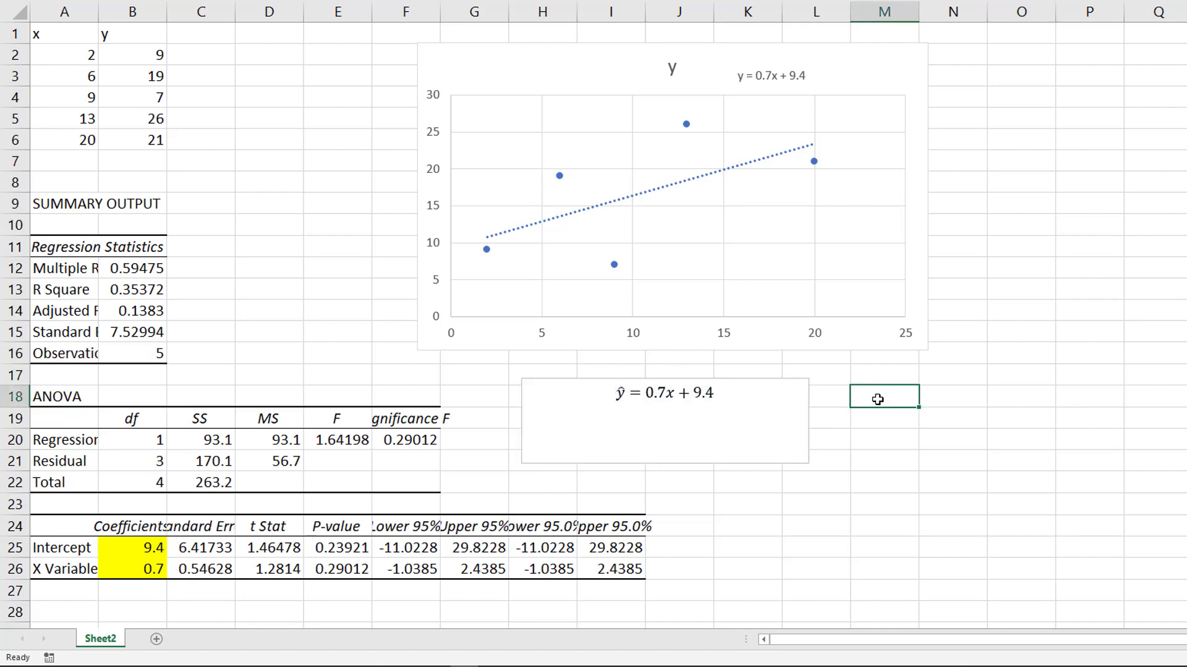
text(13)
- Enter x = 13 in M18 and compute ŷ = 18.5 in M20 with =B26*M18+B25
key(Return)
key(Return)
text(=)
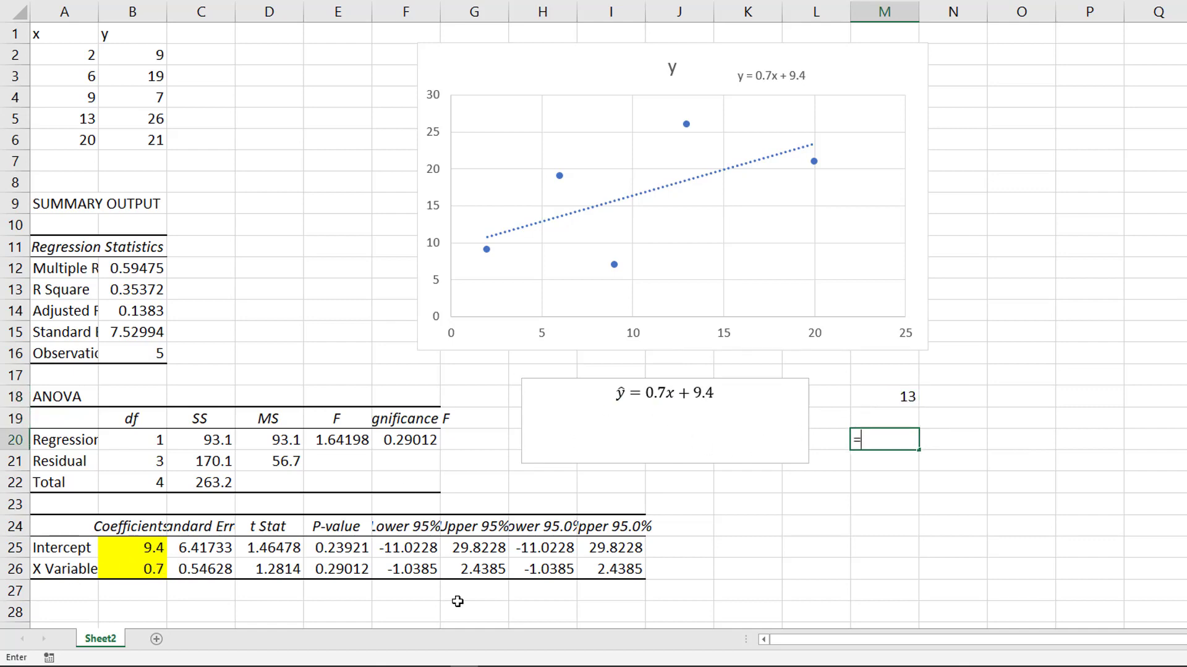
click(128, 571)
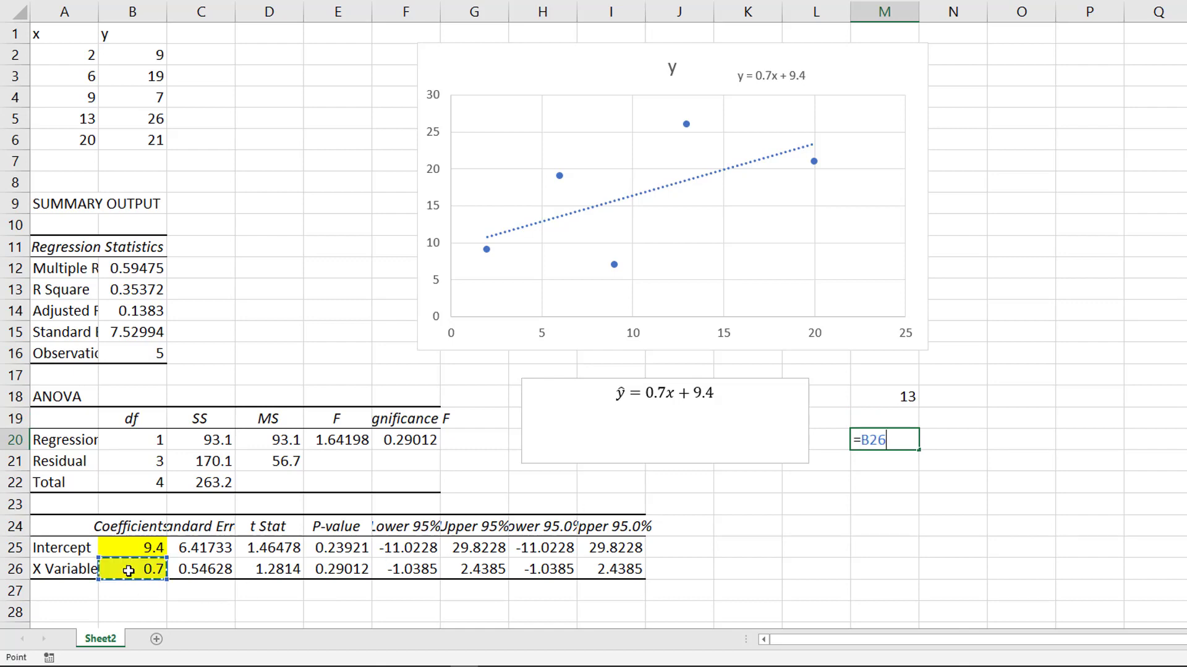
text(*)
click(879, 398)
text(+)
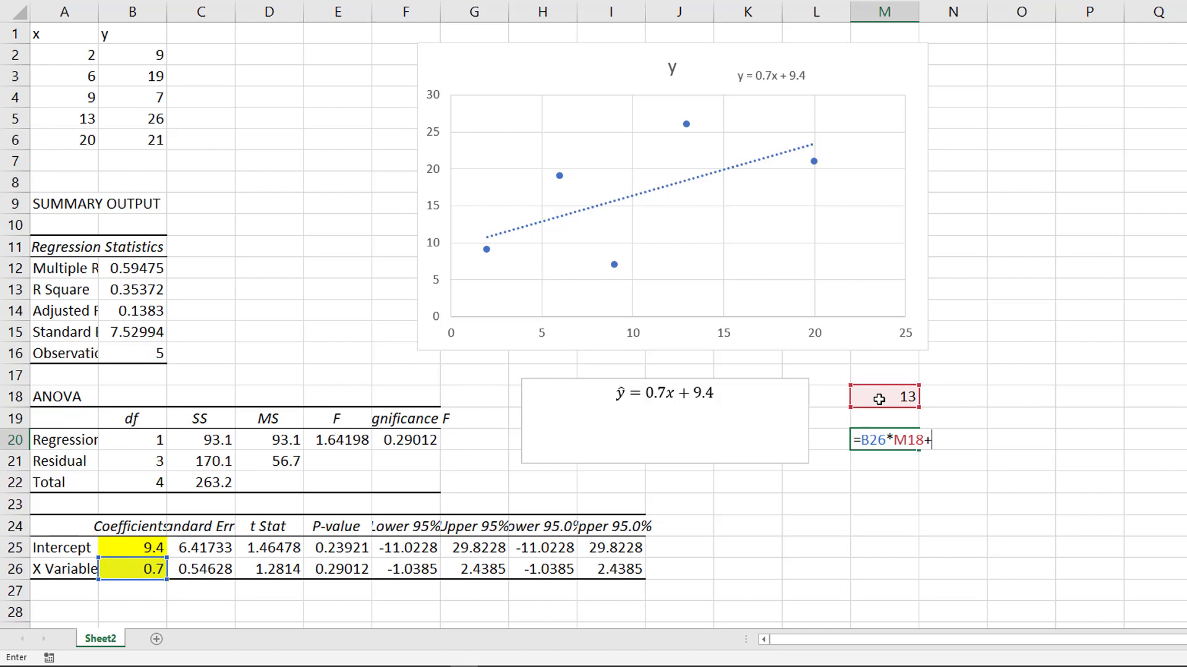
click(128, 546)
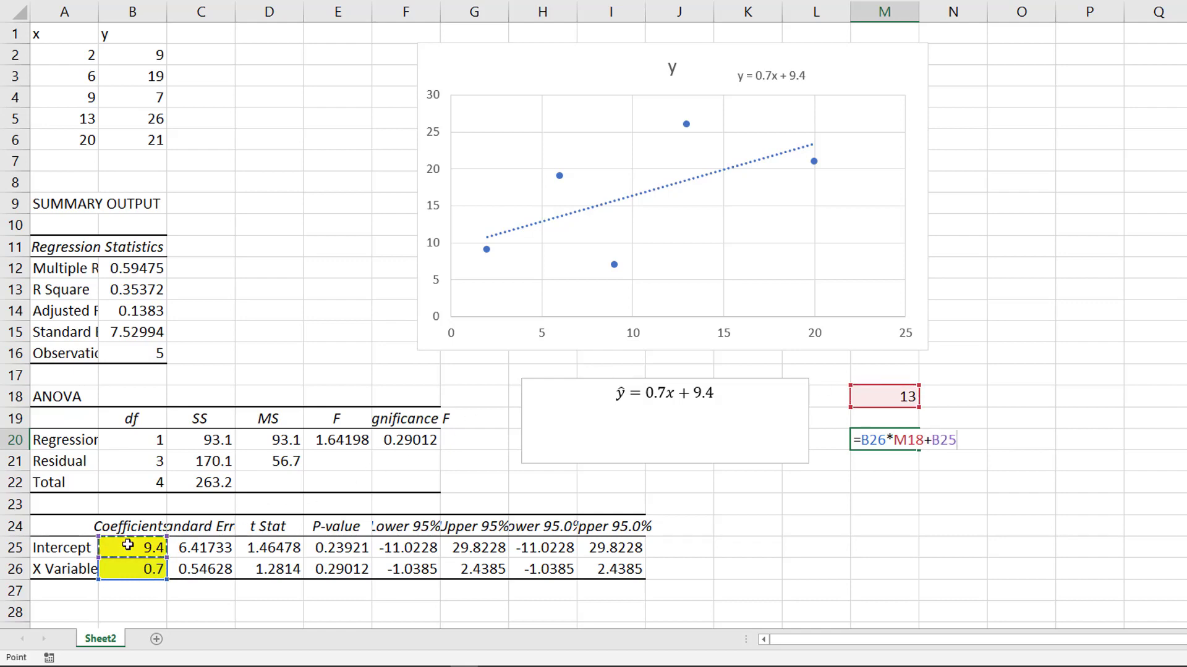
key(Return)
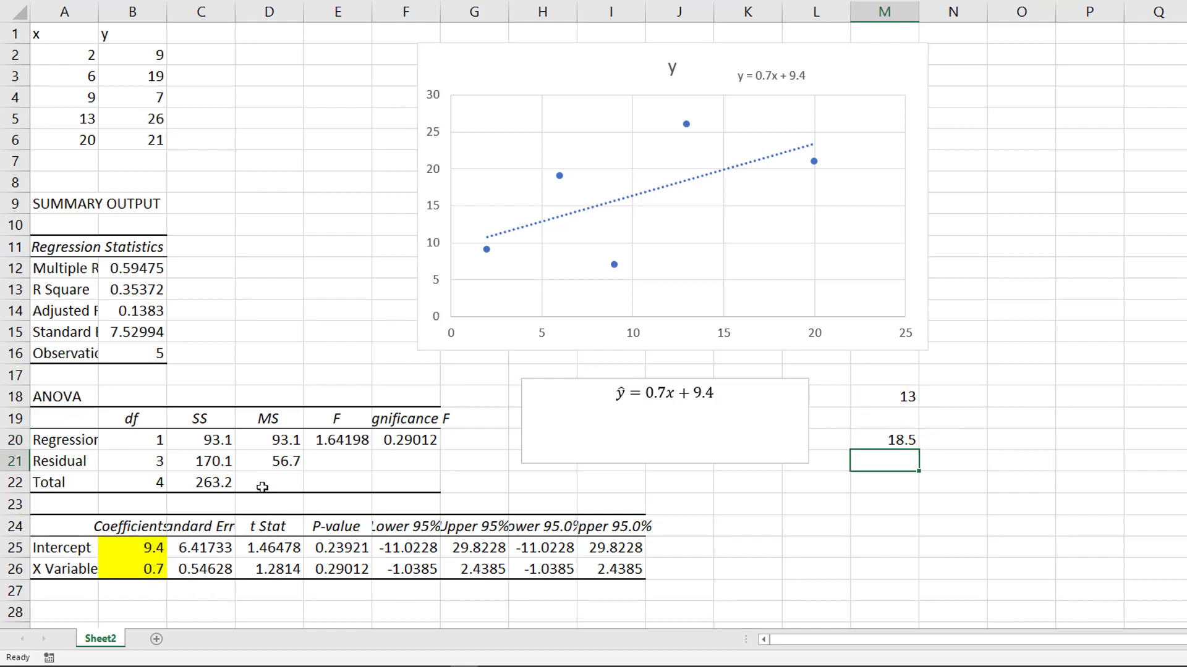